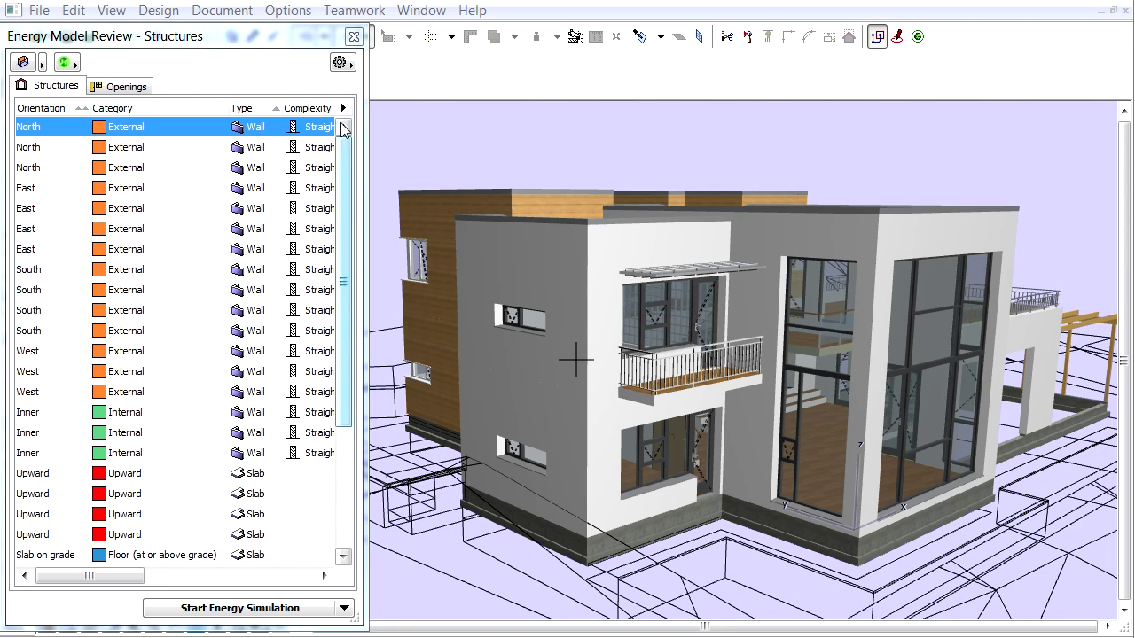
Set the energy model's grade level offset distance to 700 in Environment Settings and confirm
left_click(347, 65)
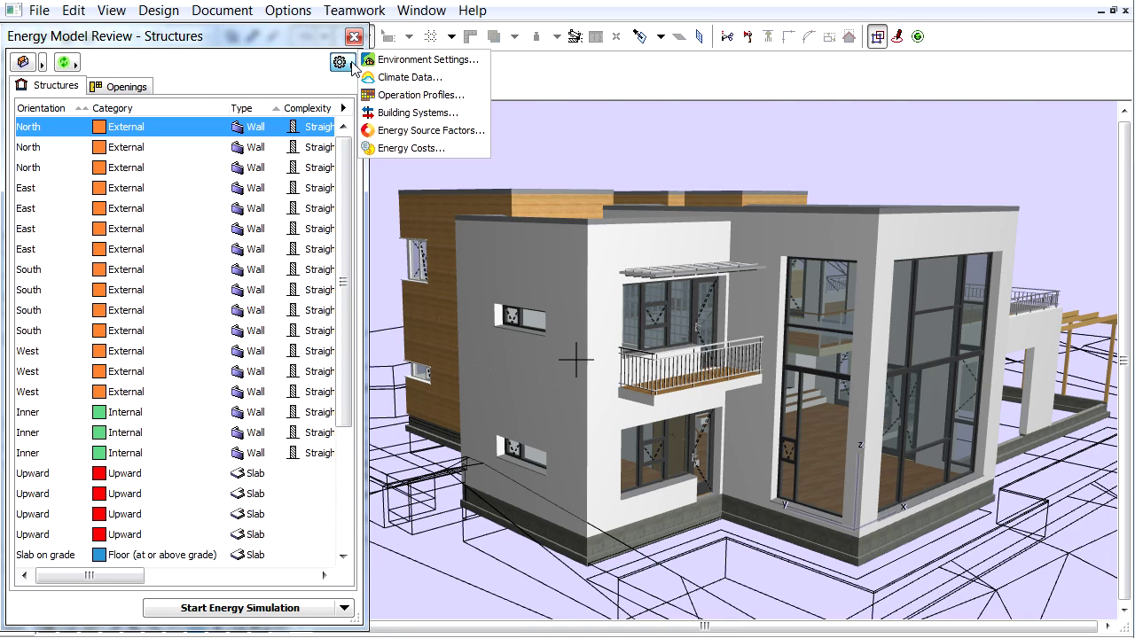
left_click(392, 59)
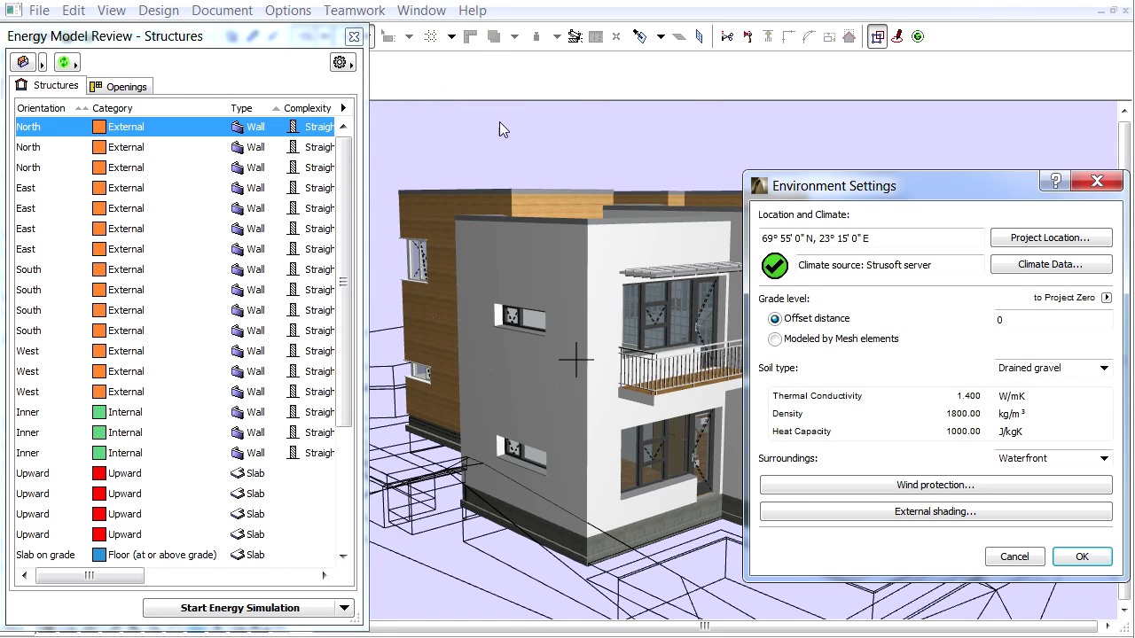
left_click_drag(893, 185, 883, 163)
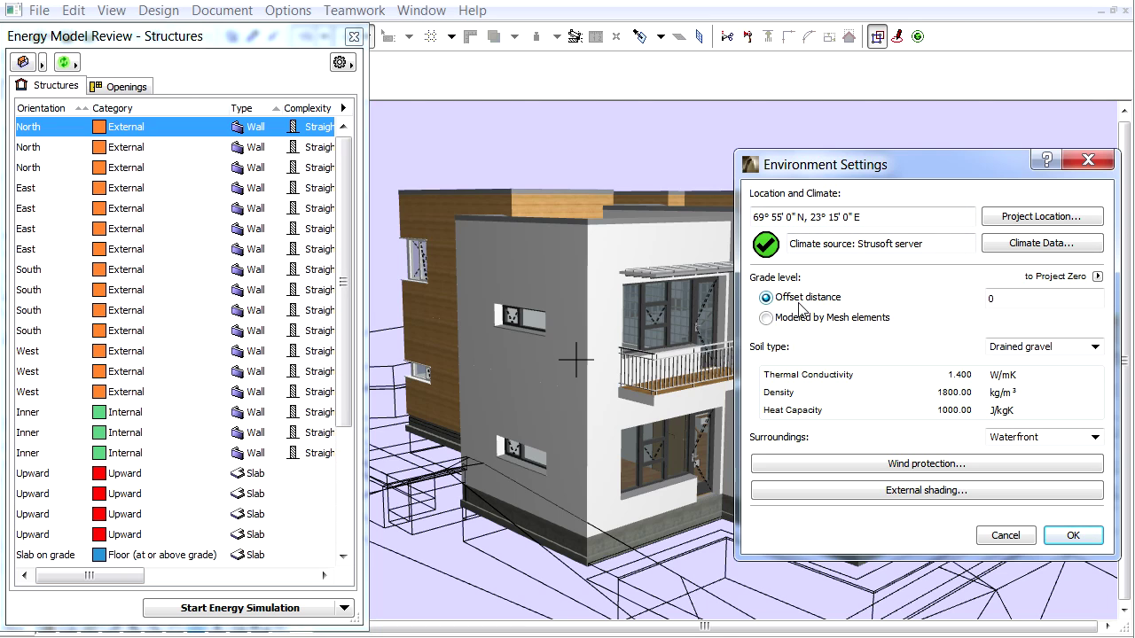
left_click(990, 299)
left_click(1073, 535)
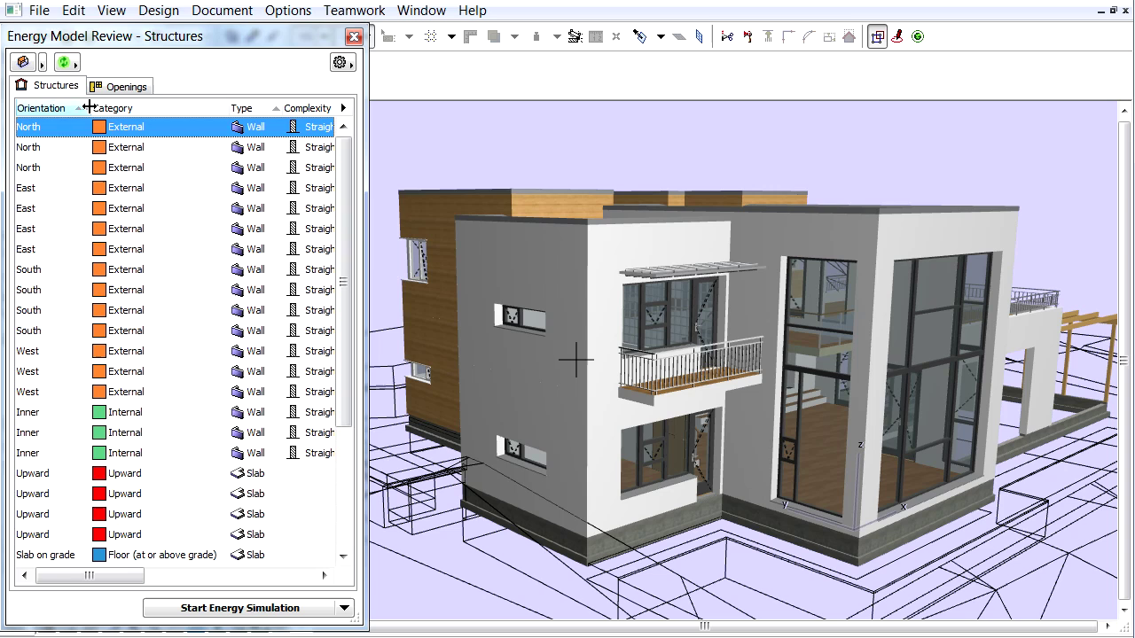
Refresh the Energy Model Review and show the North through Underground structures in 3D
left_click(68, 64)
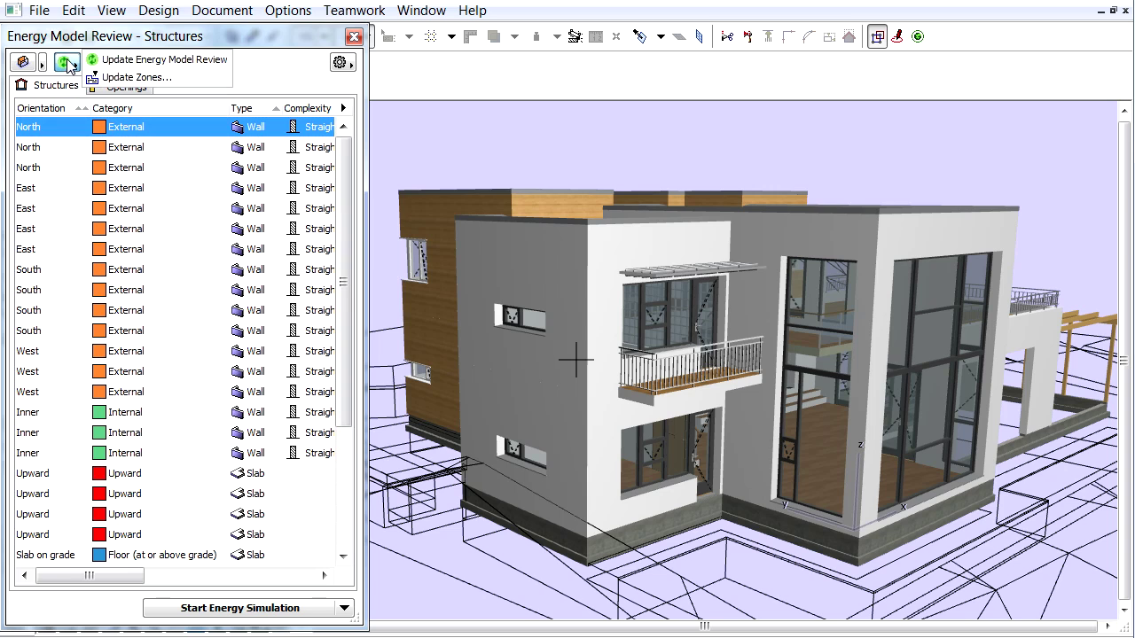
left_click(115, 62)
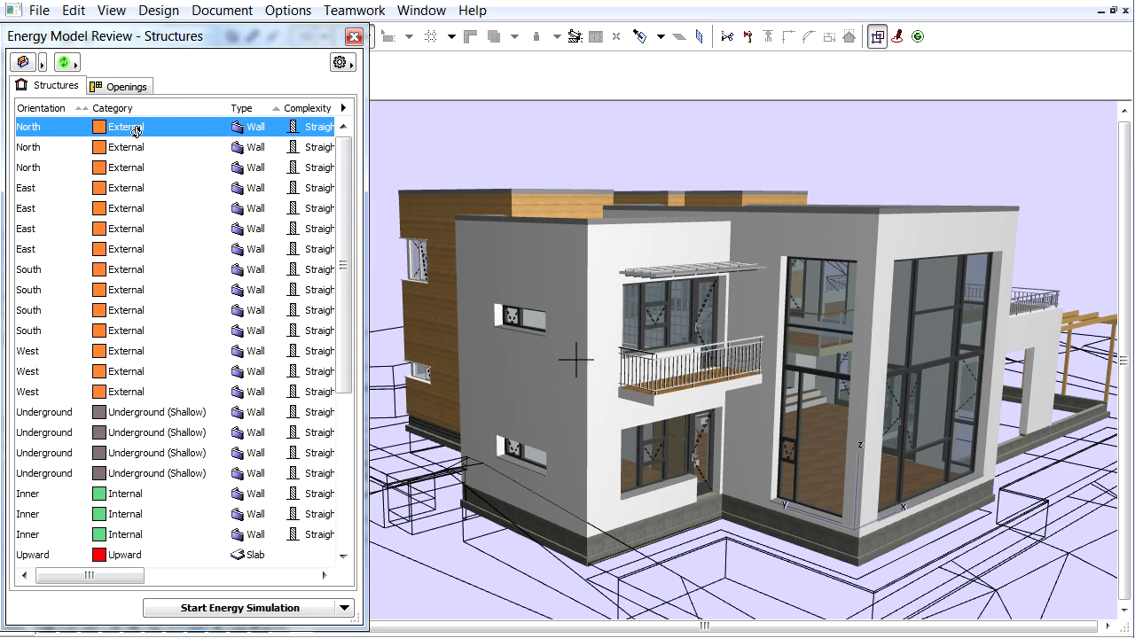
left_click(173, 475, "shift")
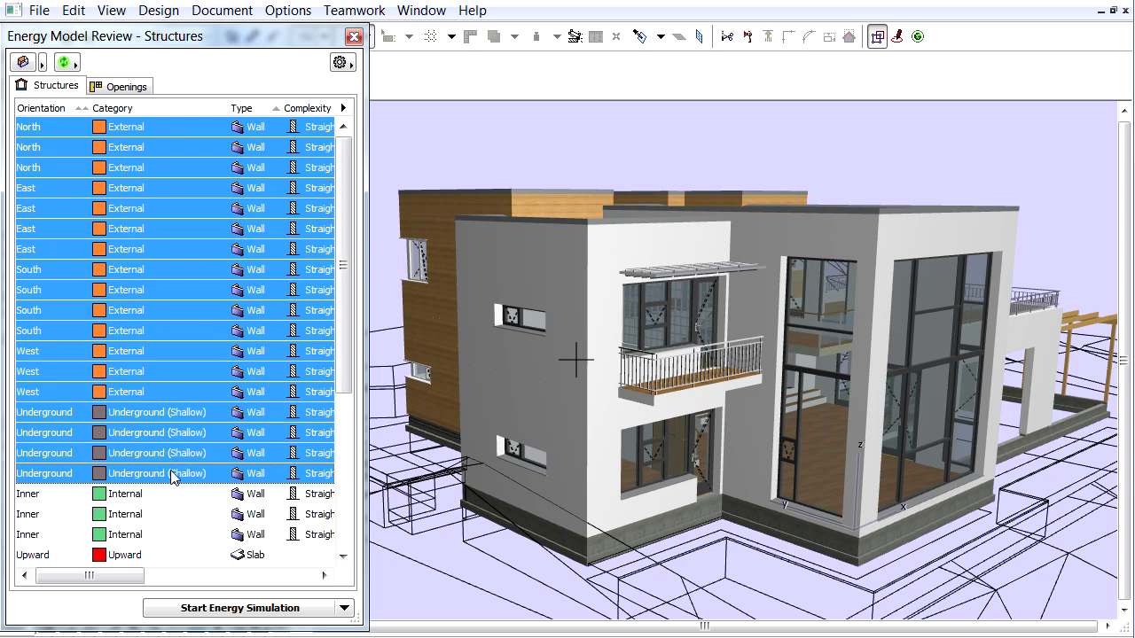
left_click(23, 63)
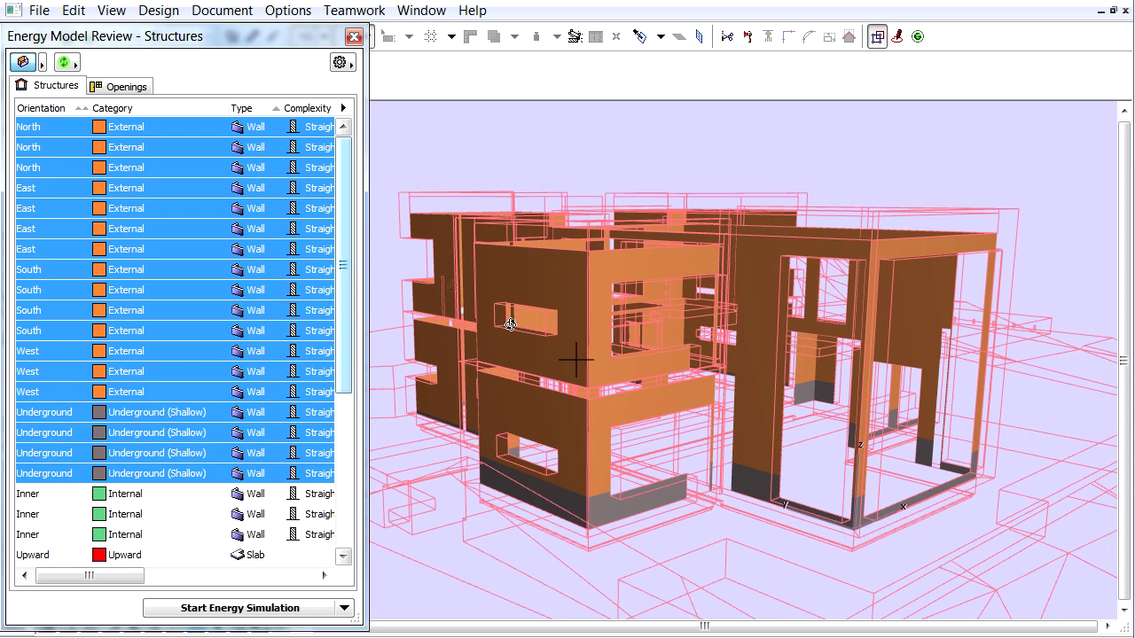
Orbit the 3D energy model to inspect the Underground (Shallow) walls from several sides
middle_click_drag(578, 359, 748, 432, "shift")
scroll(748, 433, "up", 5)
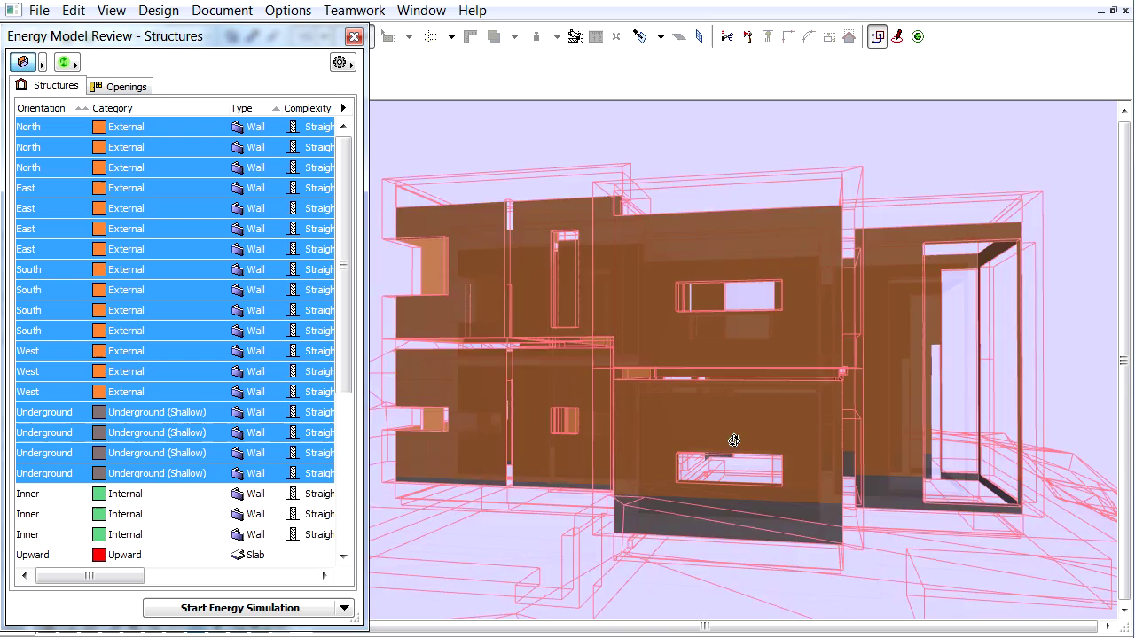
left_click(24, 63)
left_click(23, 63)
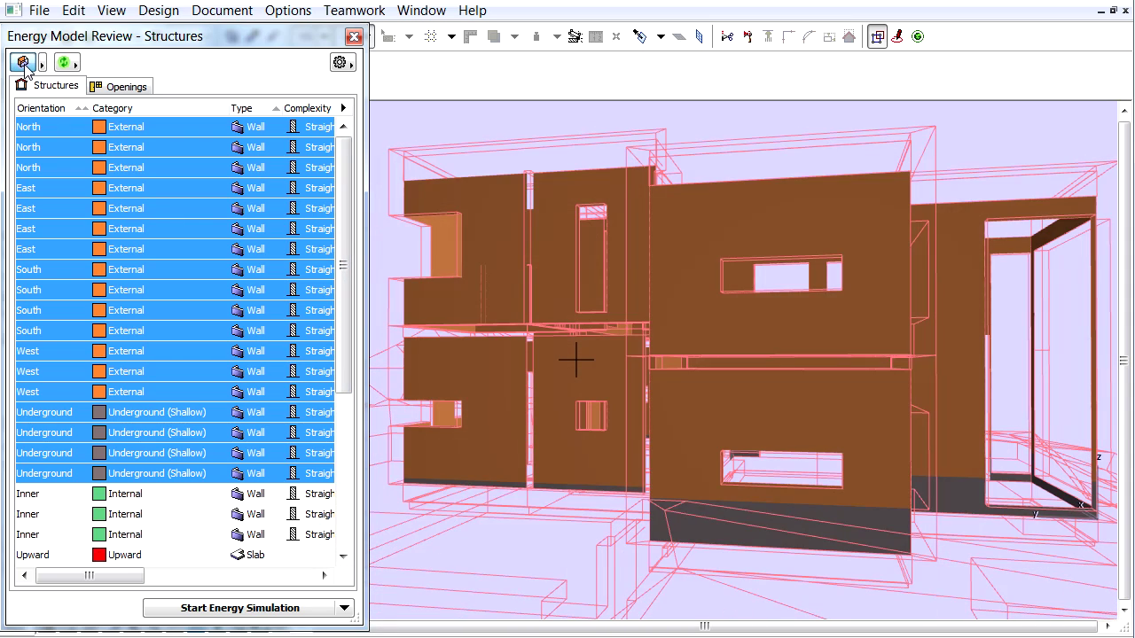
middle_click_drag(611, 413, 610, 496, "shift")
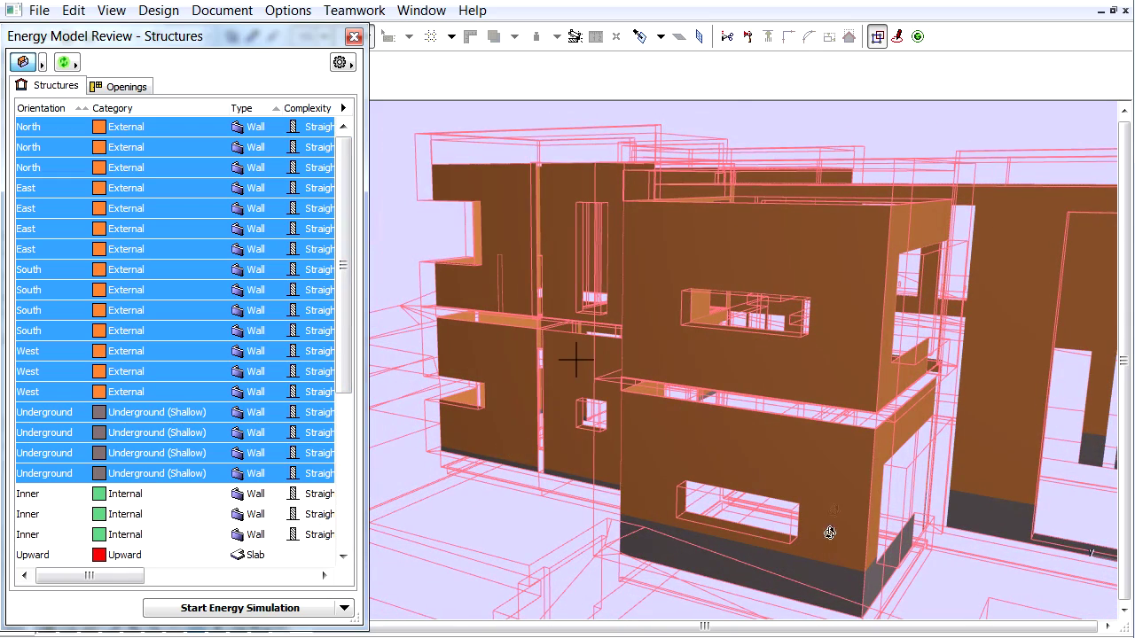
middle_click_drag(826, 587, 724, 499, "shift")
scroll(725, 499, "down", 2)
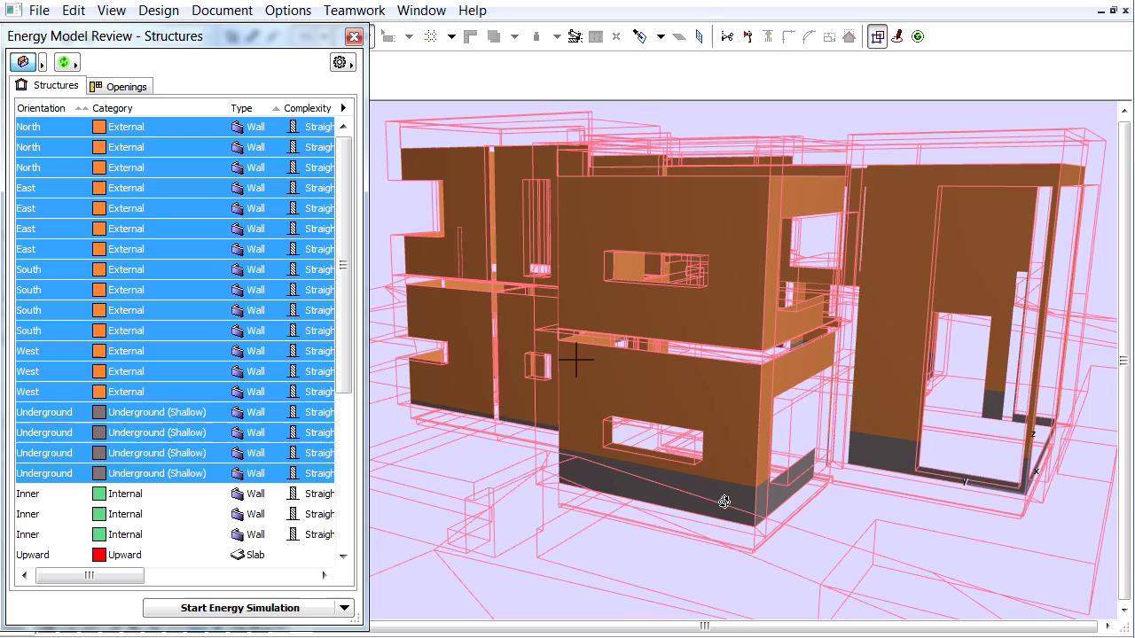
middle_click_drag(716, 502, 812, 465, "shift")
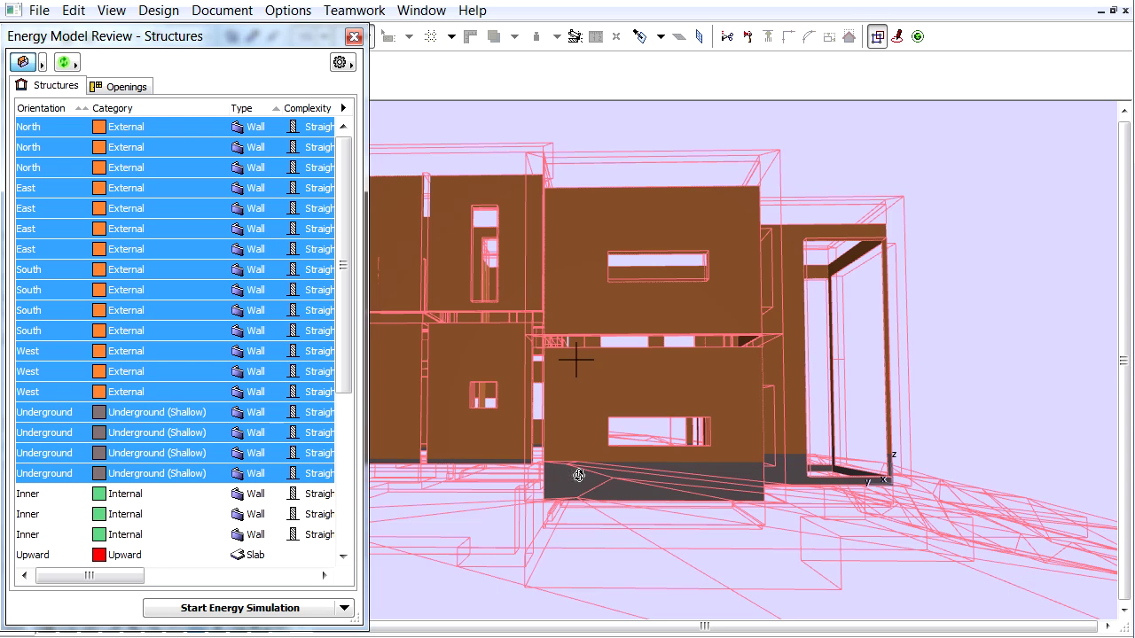
scroll(579, 472, "up", 8)
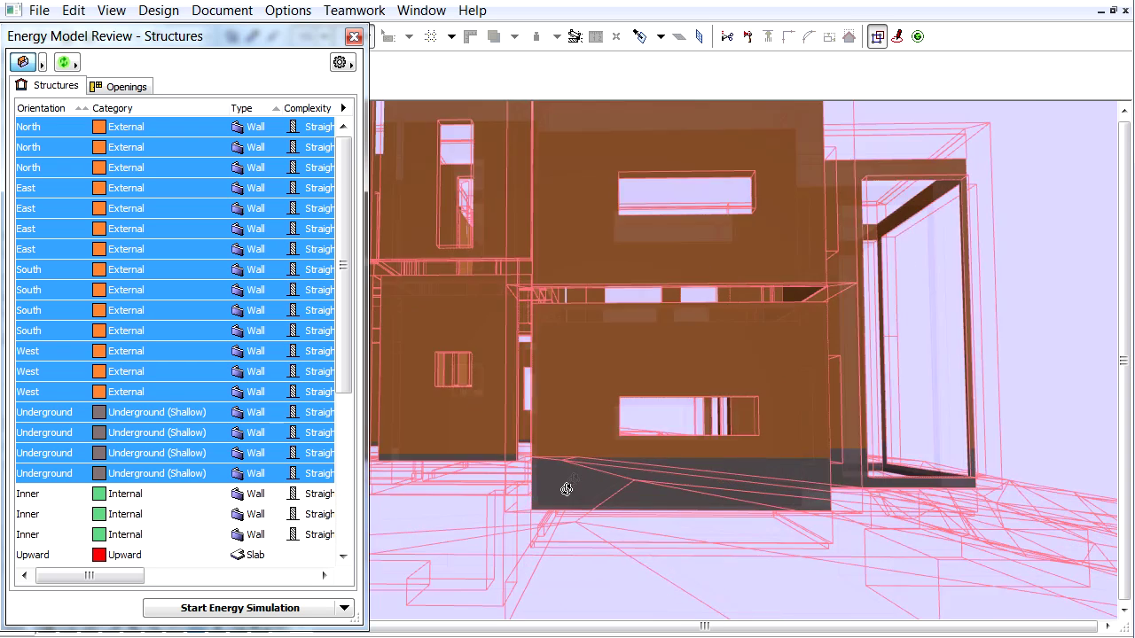
left_click_drag(737, 487, 692, 413)
left_click_drag(795, 424, 683, 367)
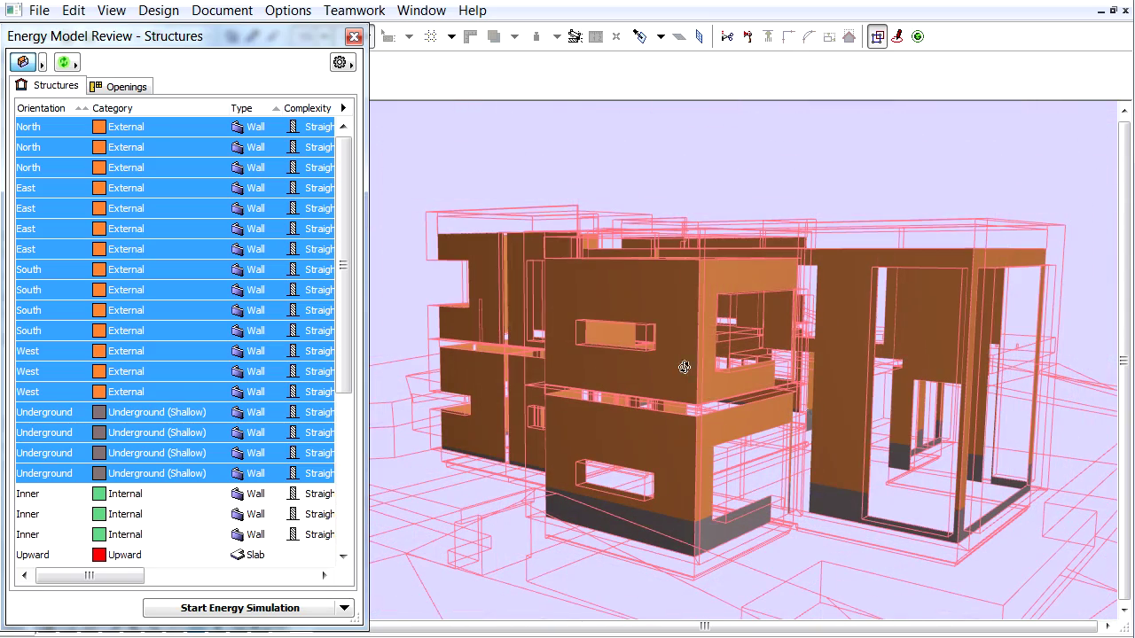
Switch the grade level to Modeled by Mesh elements in Environment Settings
left_click(339, 62)
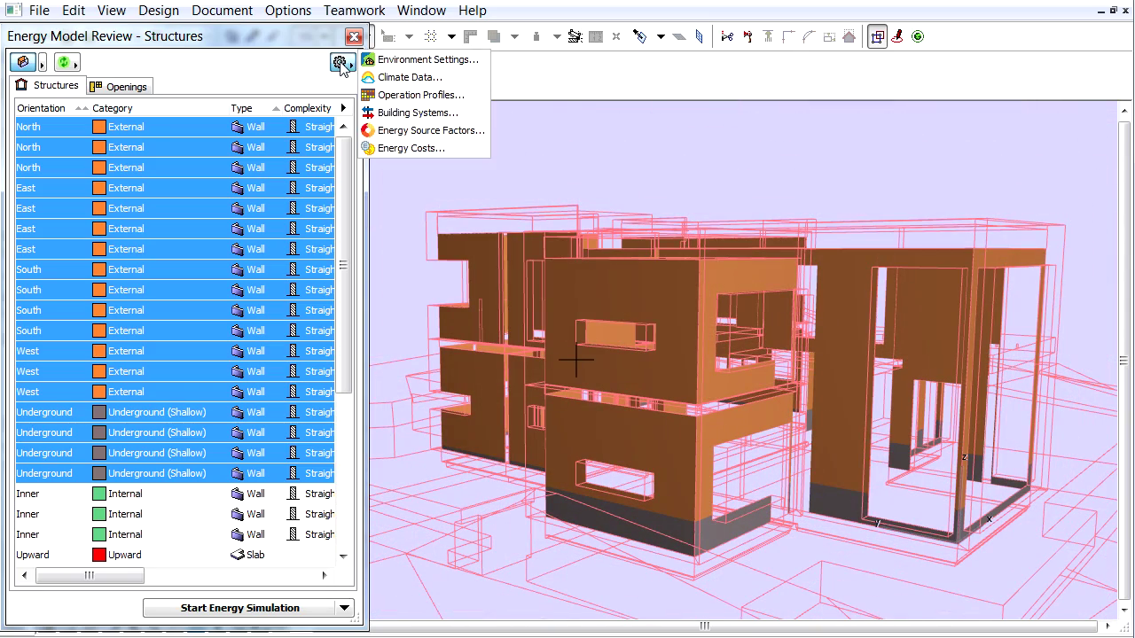
left_click(408, 59)
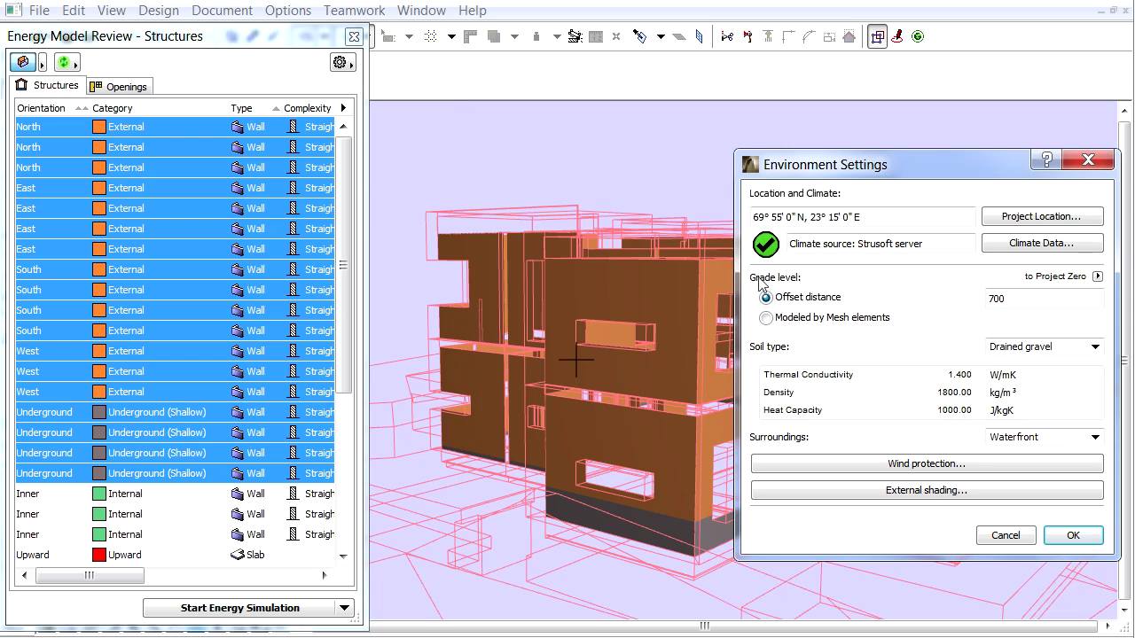
left_click(782, 321)
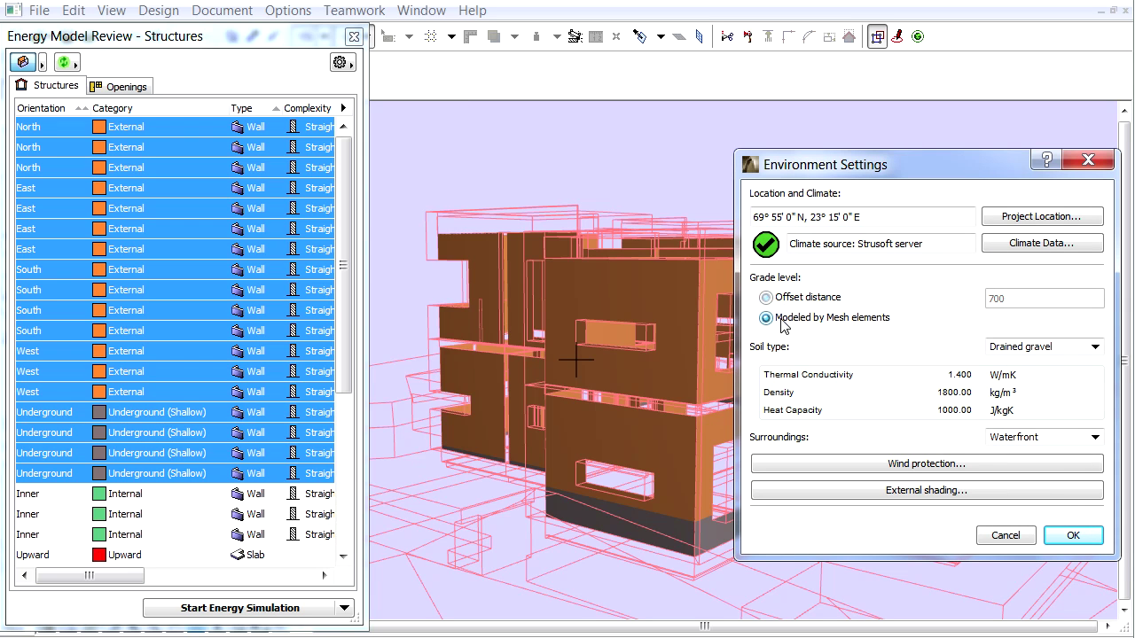
left_click(1077, 537)
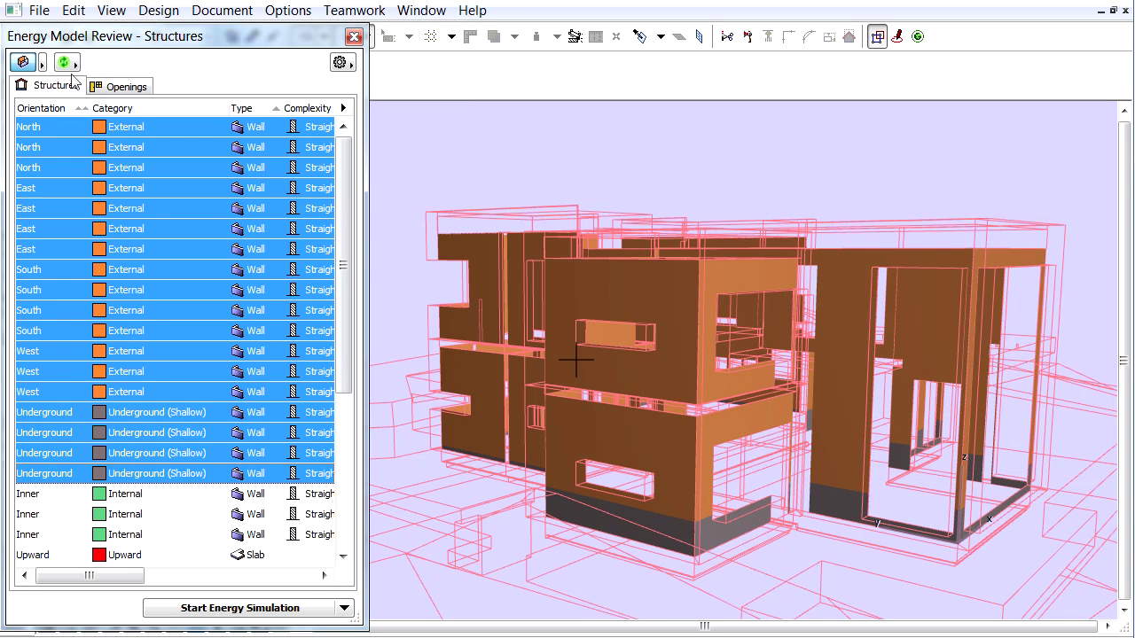
Refresh the Energy Model Review and view the updated energy-model surfaces in 3D
left_click(65, 63)
left_click(133, 60)
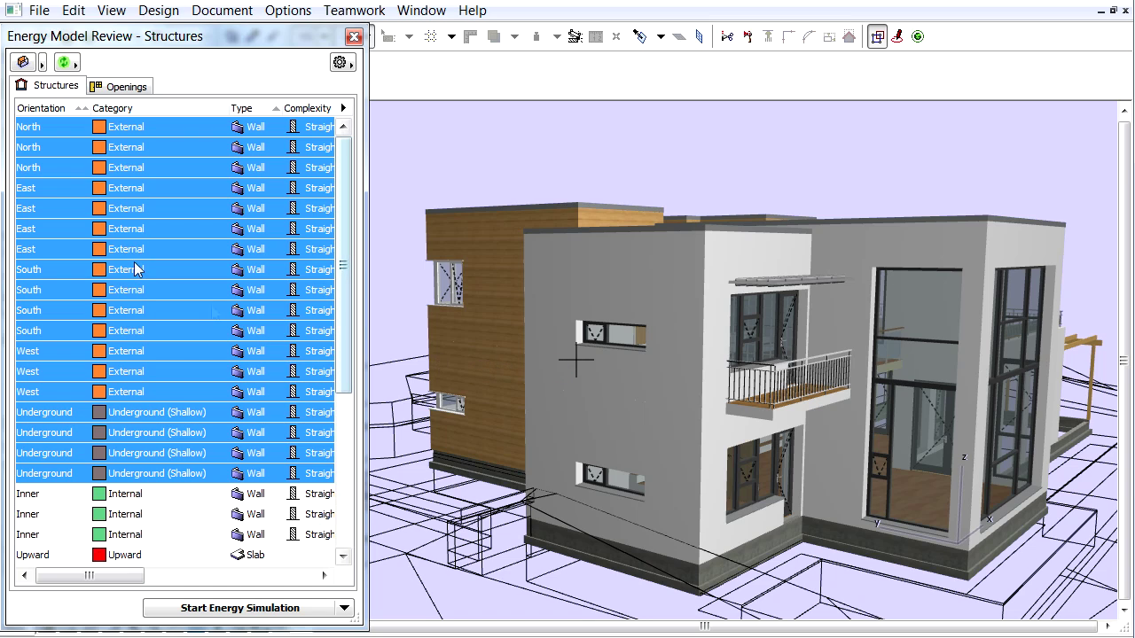
left_click(23, 62)
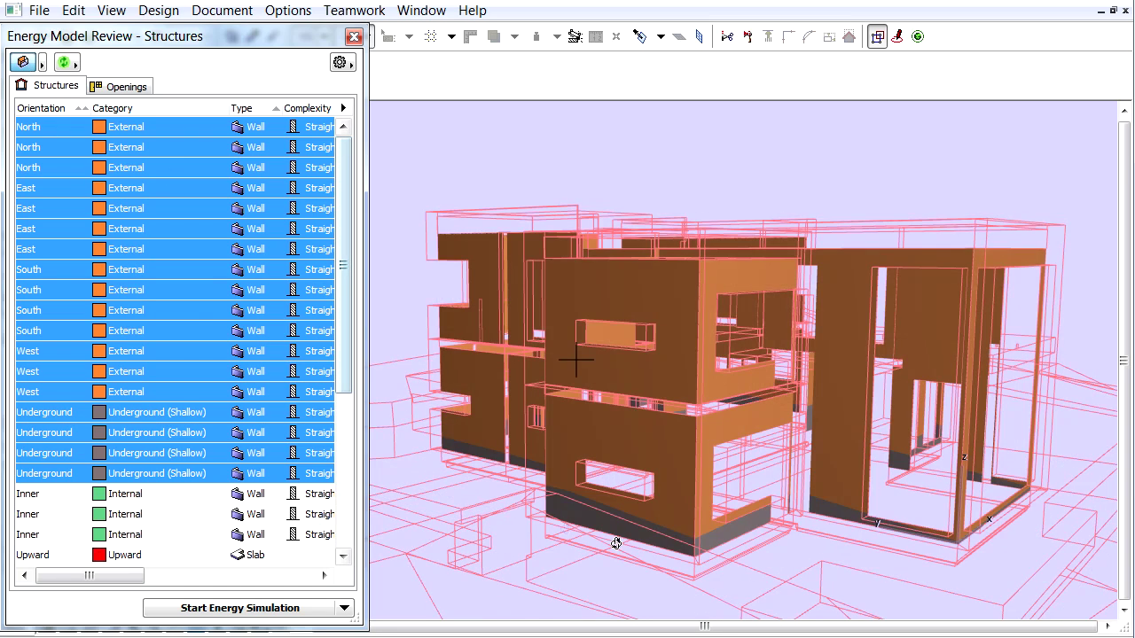
scroll(628, 542, "up", 8)
middle_click_drag(630, 546, 649, 444, "shift")
scroll(651, 438, "down", 10)
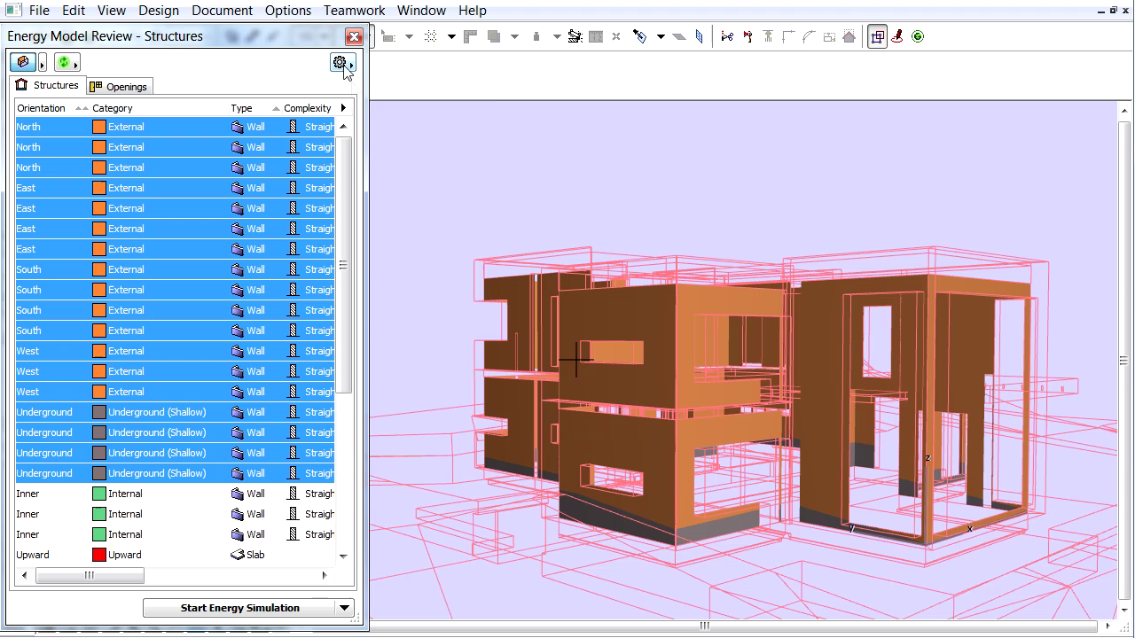
Set the soil type to Gravel in the energy model's Environment Settings
left_click(342, 66)
left_click(402, 62)
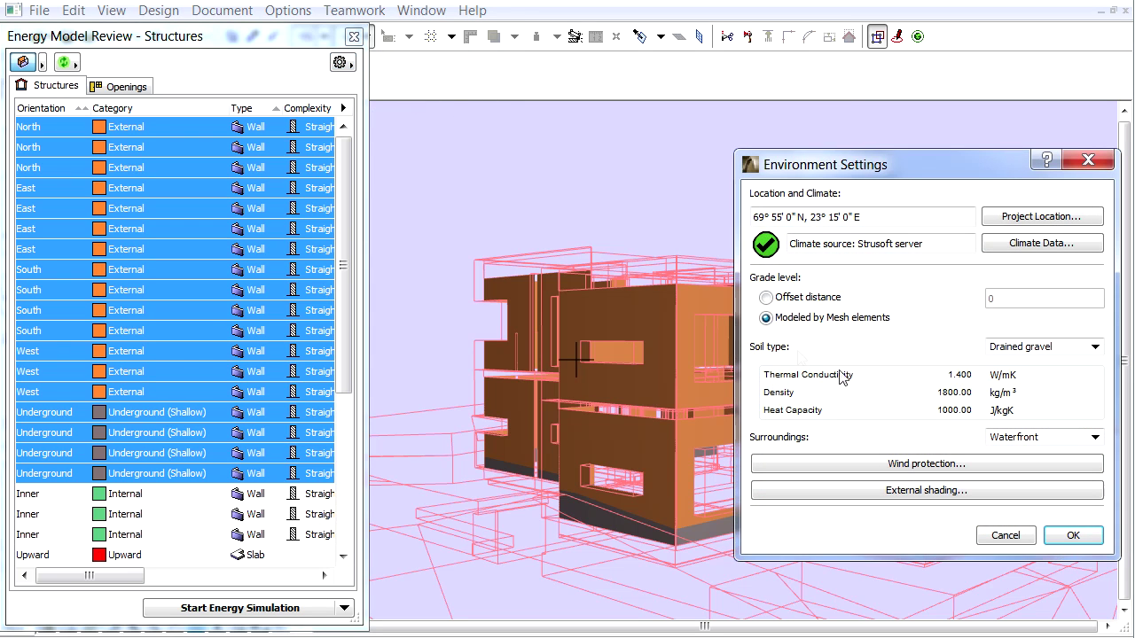
left_click(1096, 347)
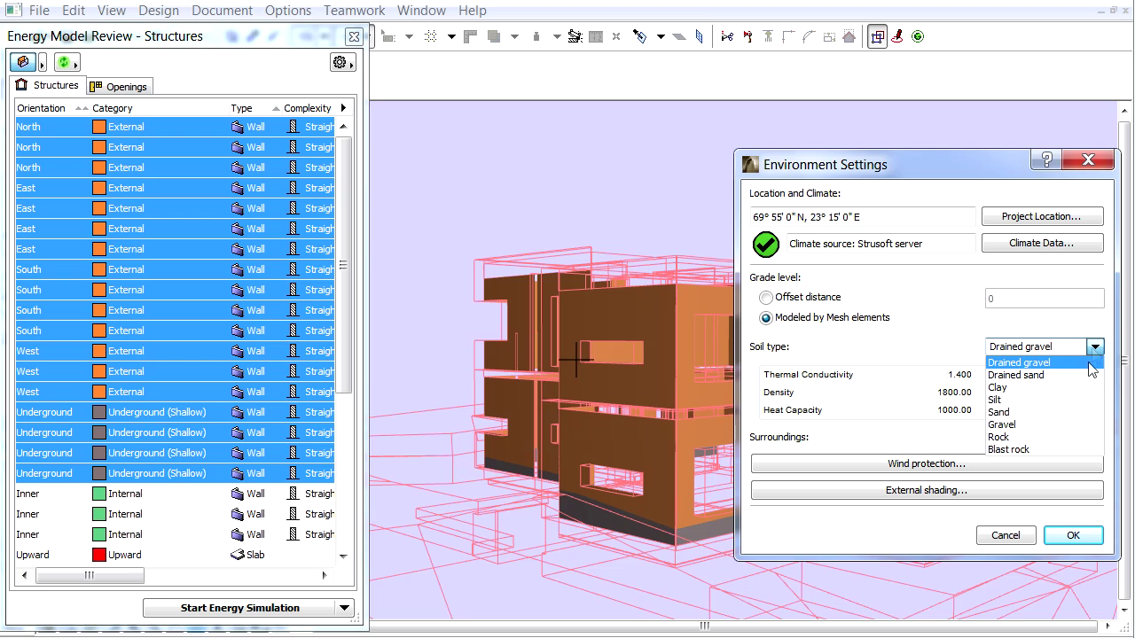
left_click(1085, 424)
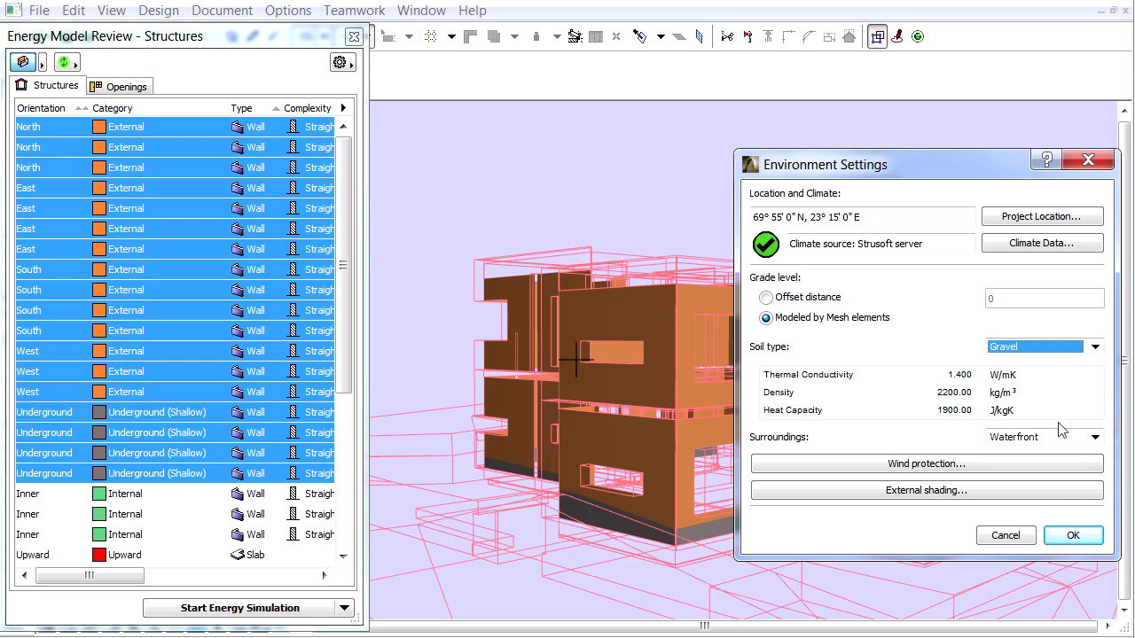
left_click(1094, 351)
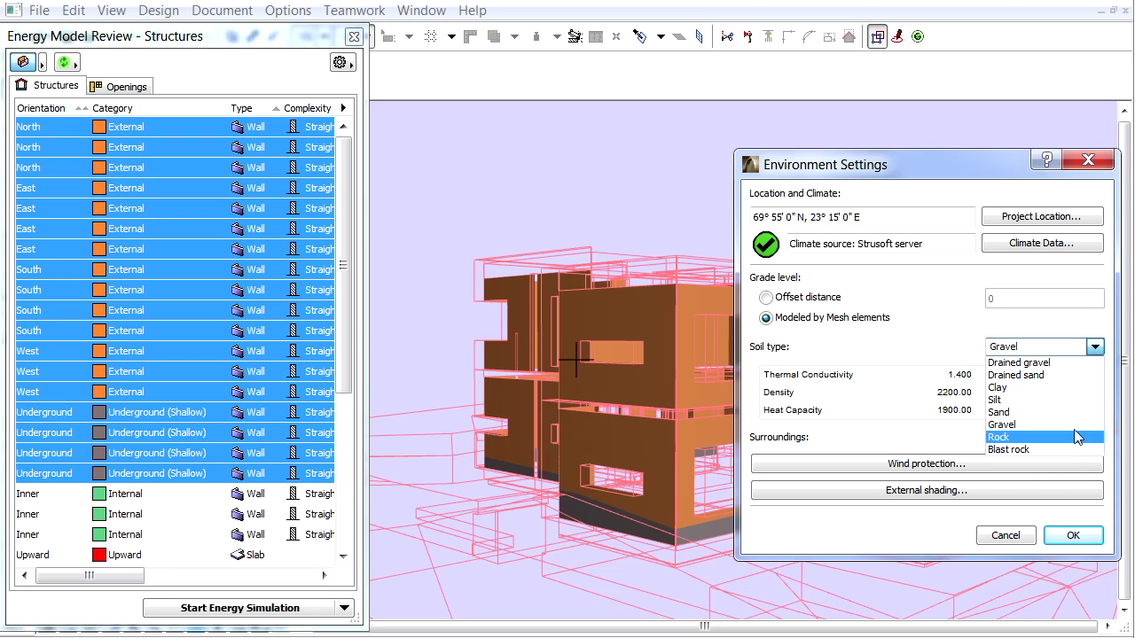
left_click(963, 354)
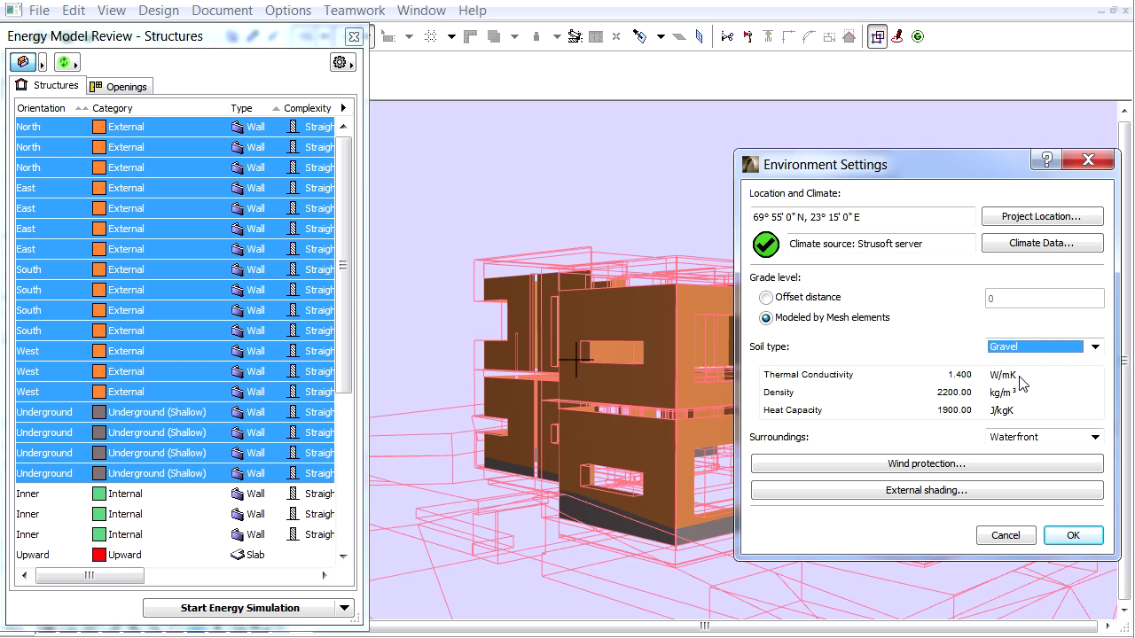
Compare Clay and Sand soils, keep Gravel, and set the surroundings to Garden
left_click(1095, 346)
left_click(1062, 394)
left_click(1096, 347)
left_click(1079, 415)
left_click(1093, 347)
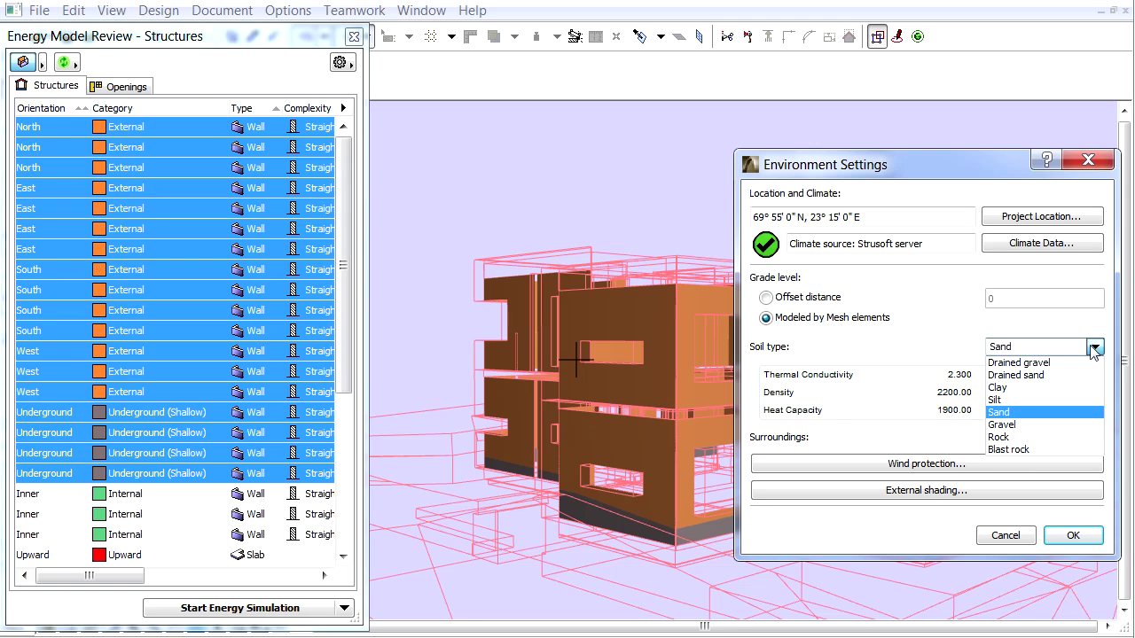
left_click(1075, 420)
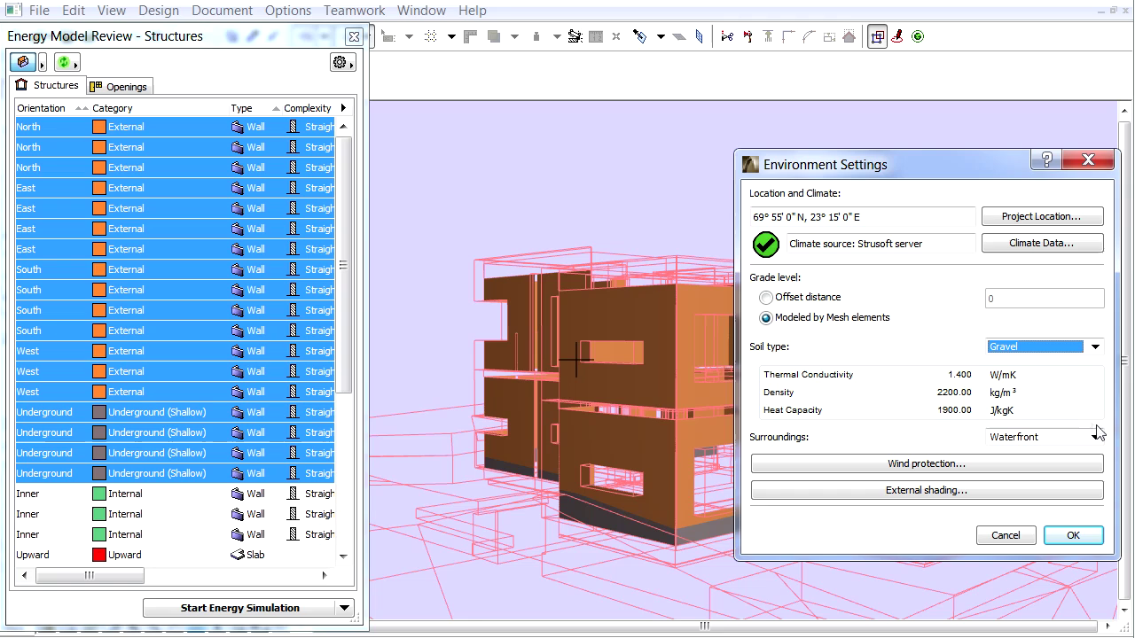
left_click(1096, 438)
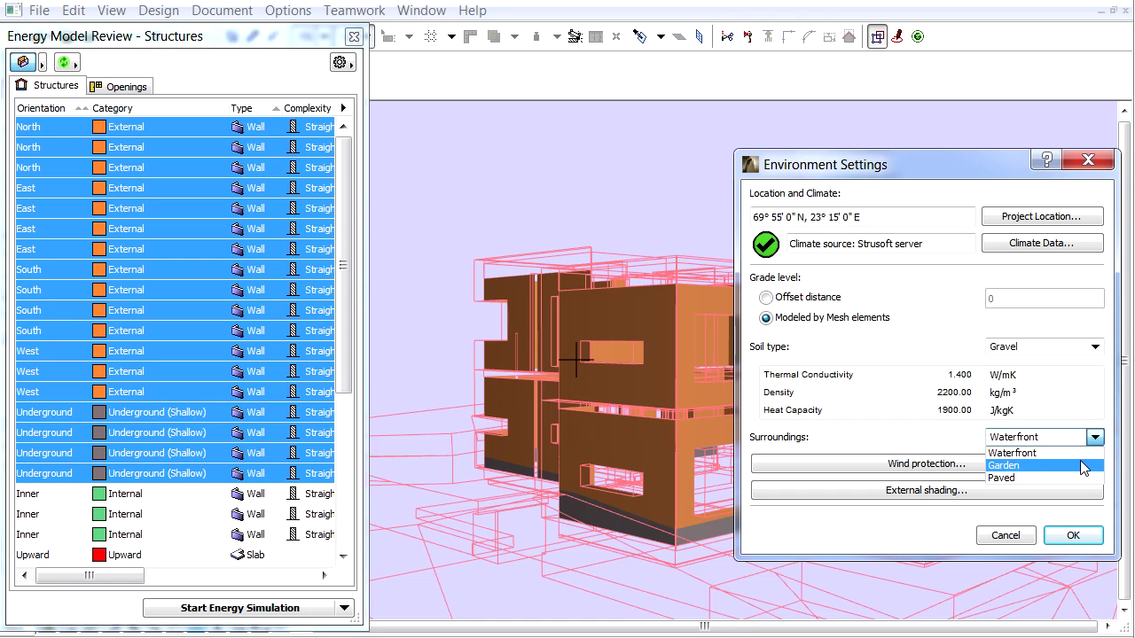
left_click(1080, 460)
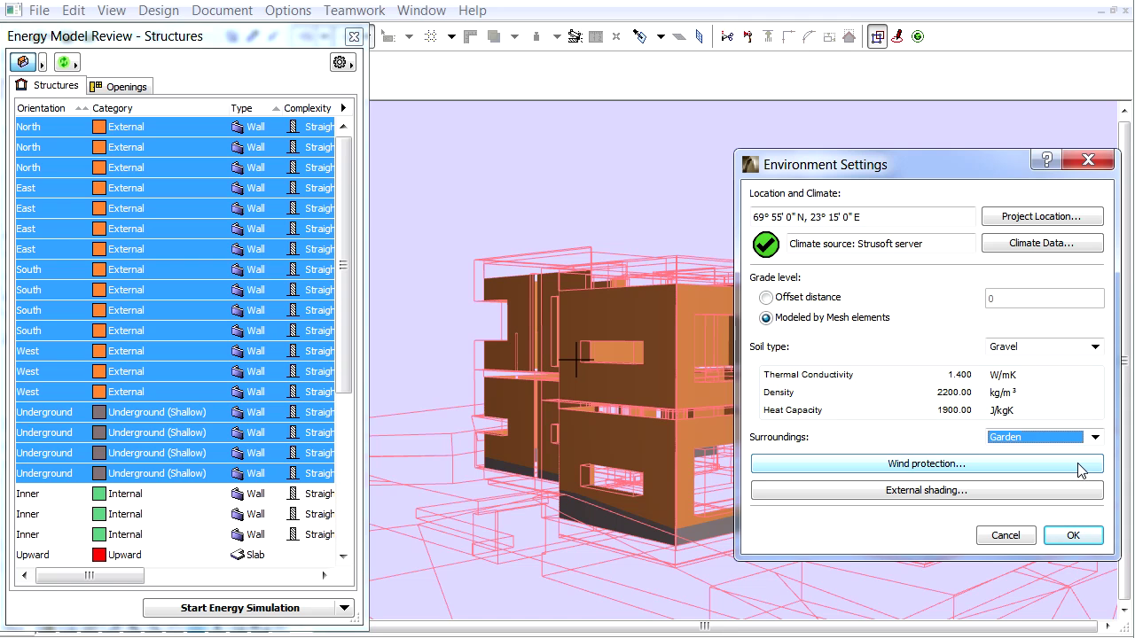
Set wind protection: East to Protected, NorthEast and SouthEast to Partly protected
left_click(1079, 472)
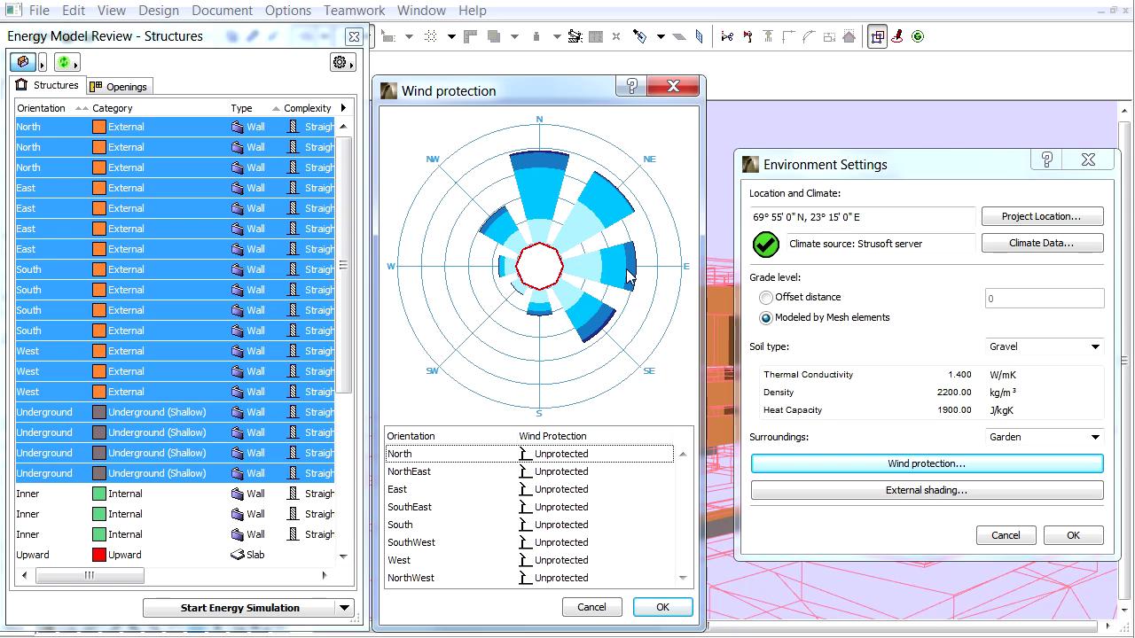
left_click(477, 493)
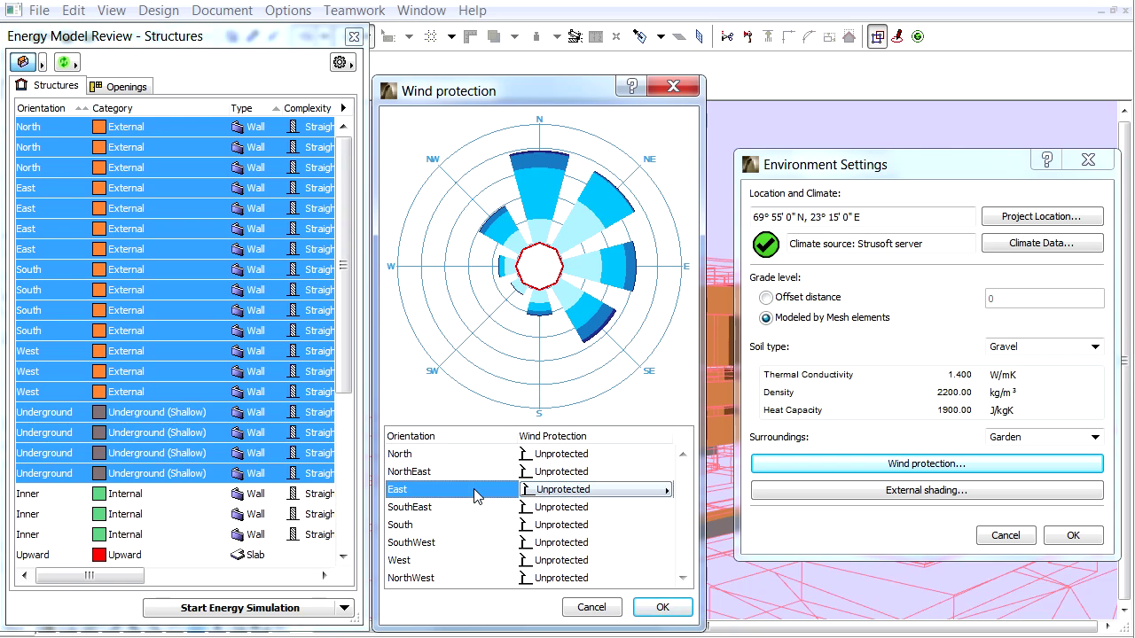
left_click(625, 498)
left_click(709, 489)
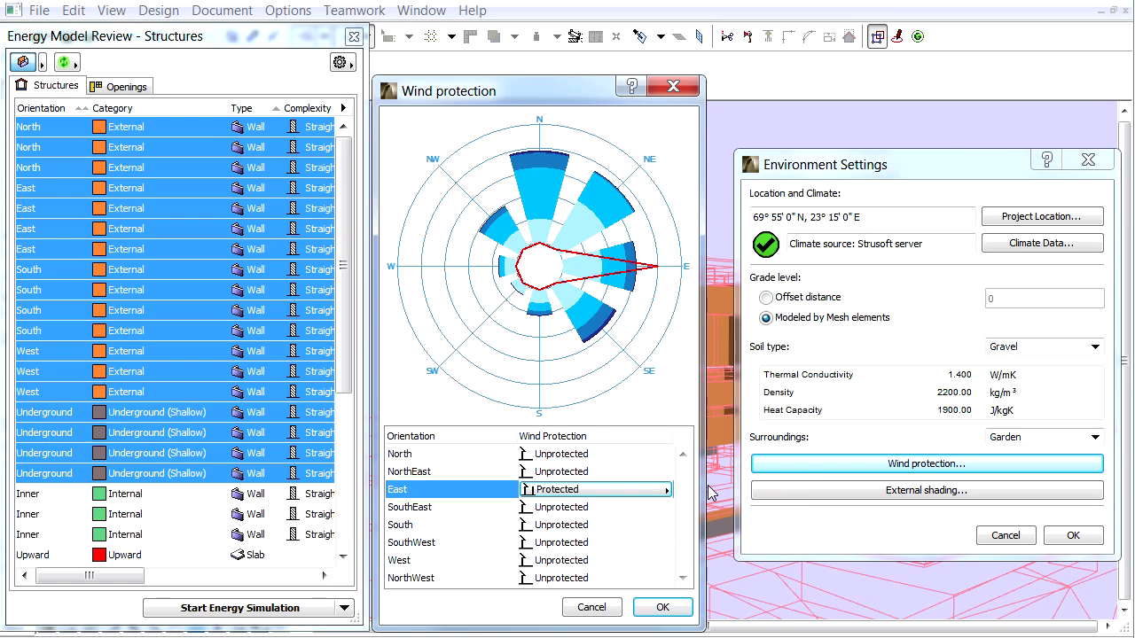
left_click(465, 472)
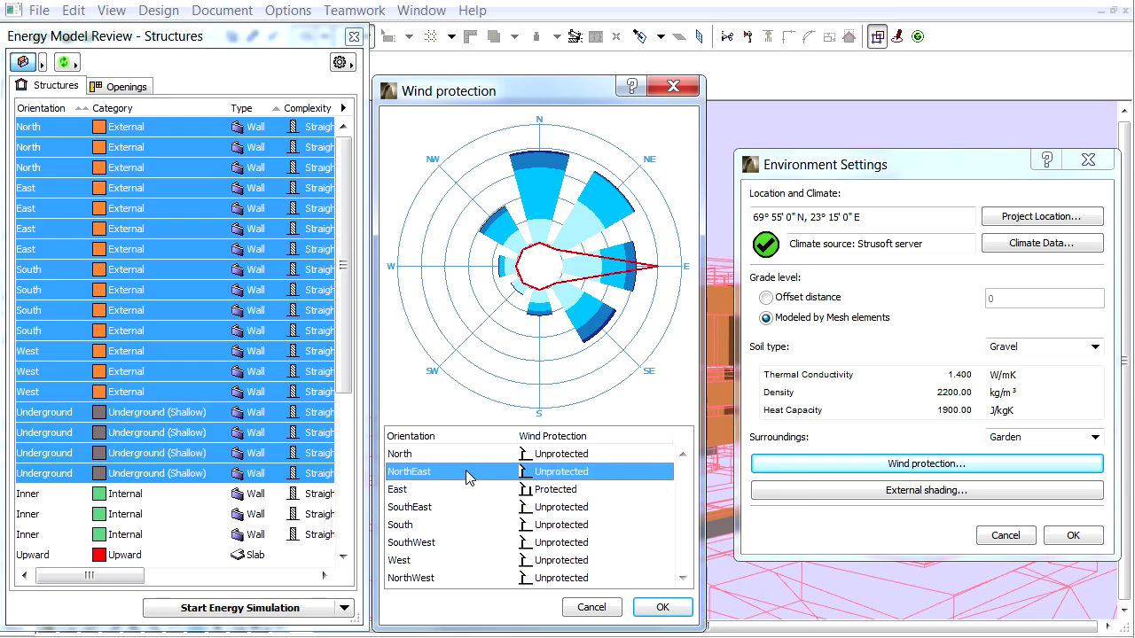
left_click(636, 474)
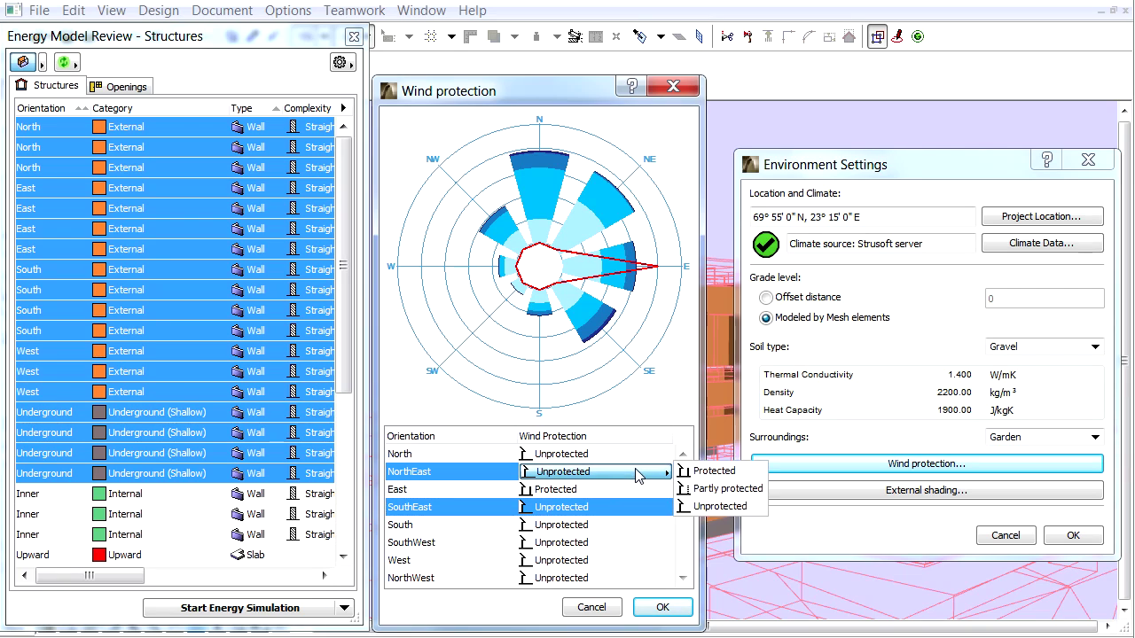
left_click(728, 489)
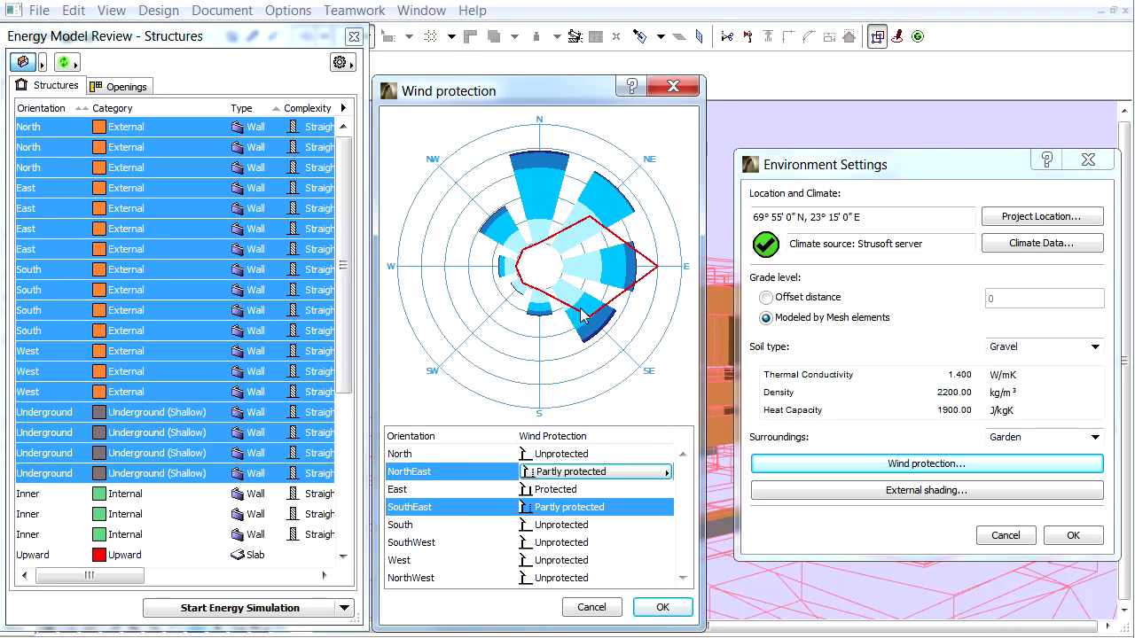
left_click(663, 608)
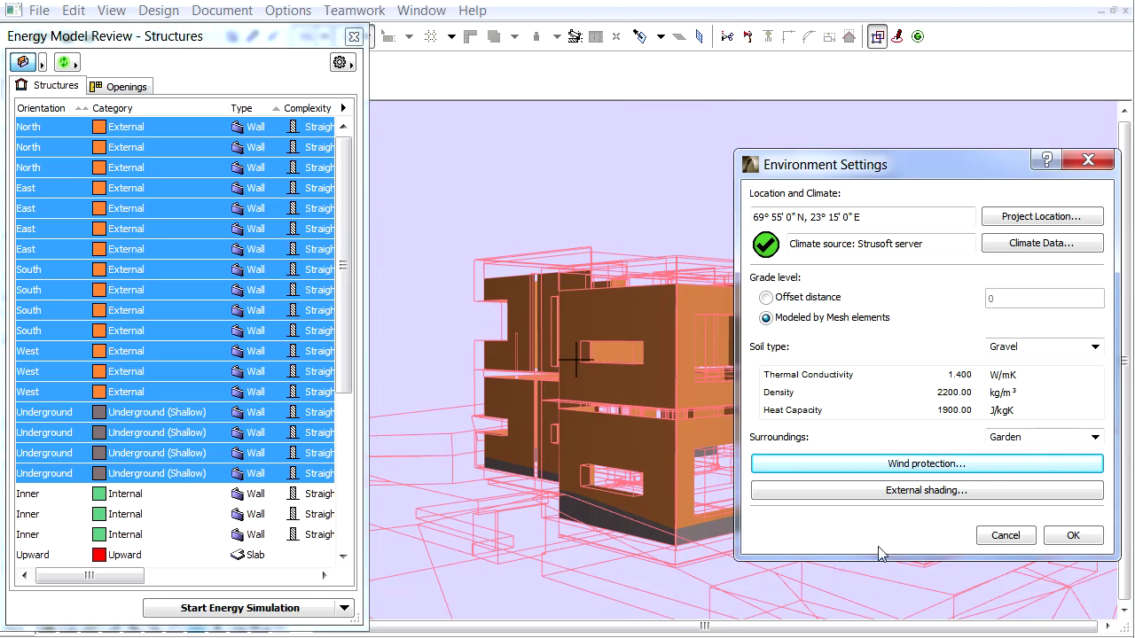
Set NorthWest, North, NorthEast to Partly shaded and SouthEast, South, SouthWest to Shaded
left_click(973, 493)
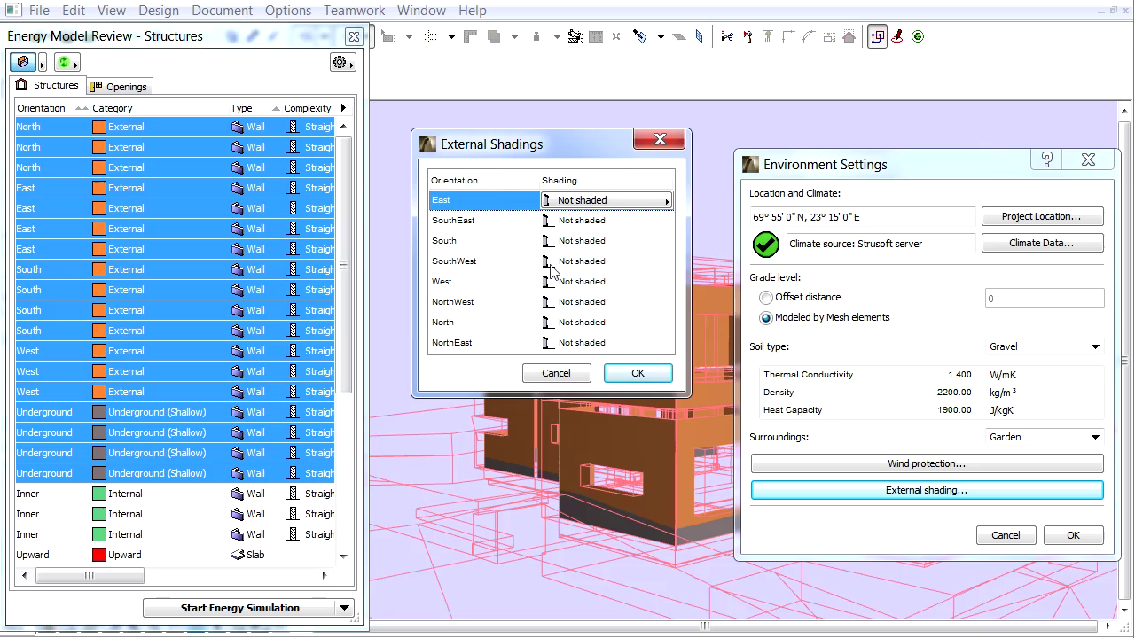
left_click(484, 281, "ctrl")
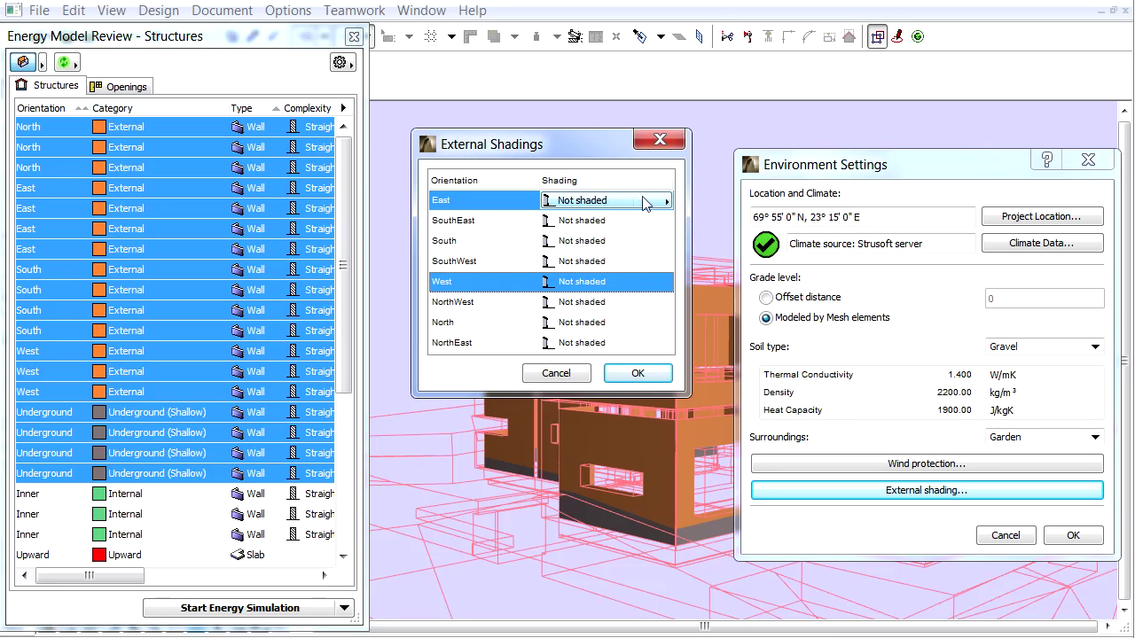
left_click_drag(495, 302, 537, 341)
left_click(610, 304)
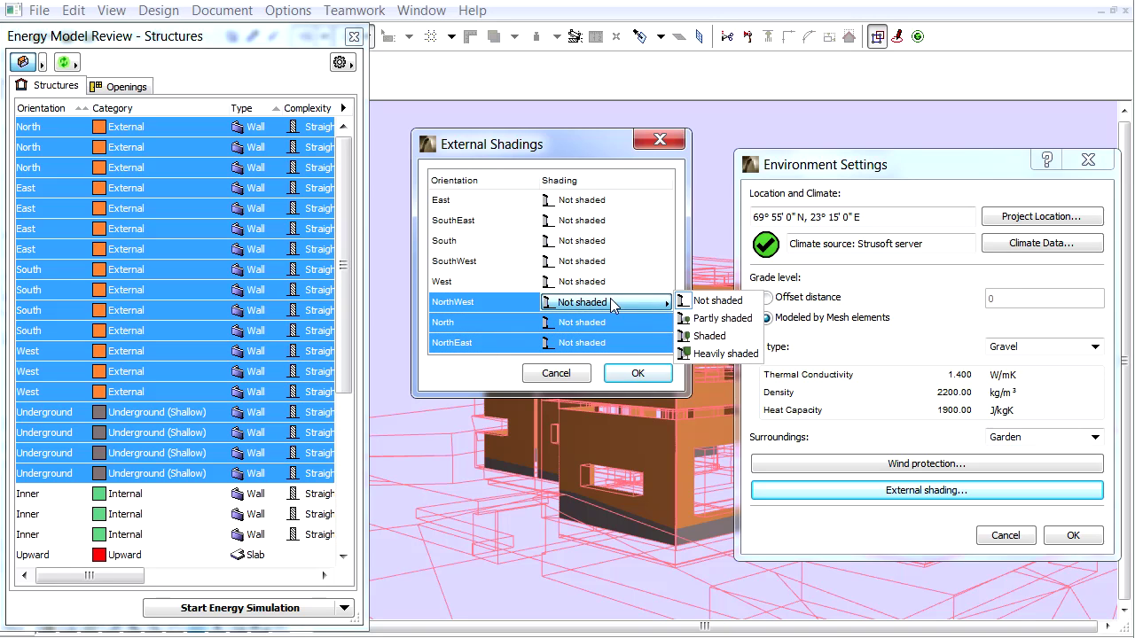
left_click(722, 318)
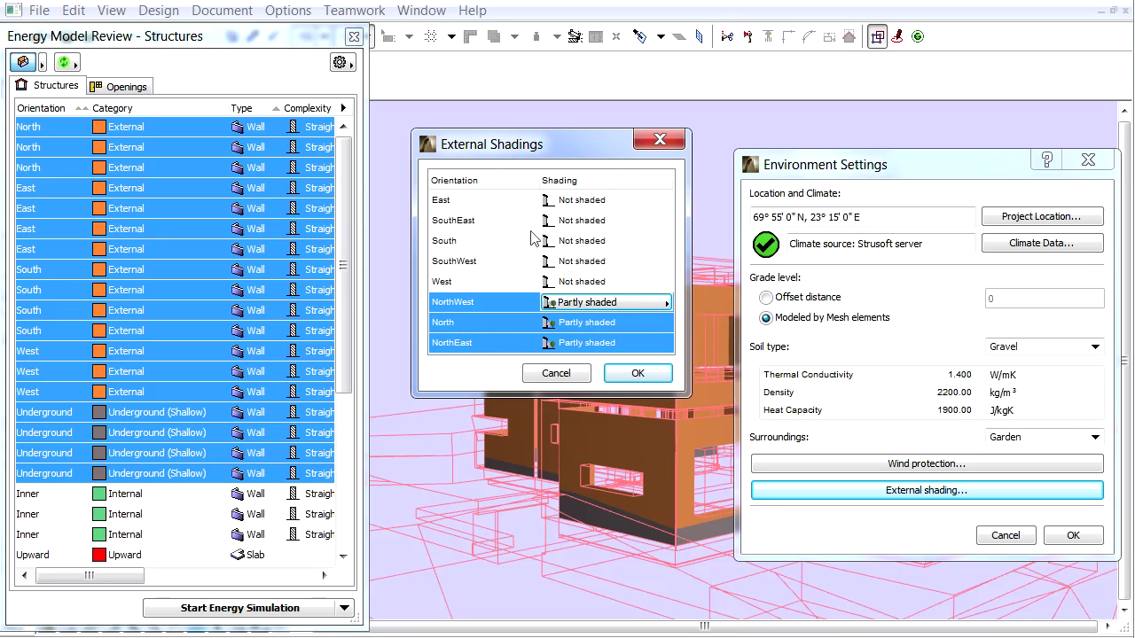
left_click_drag(519, 221, 516, 264)
left_click(630, 220)
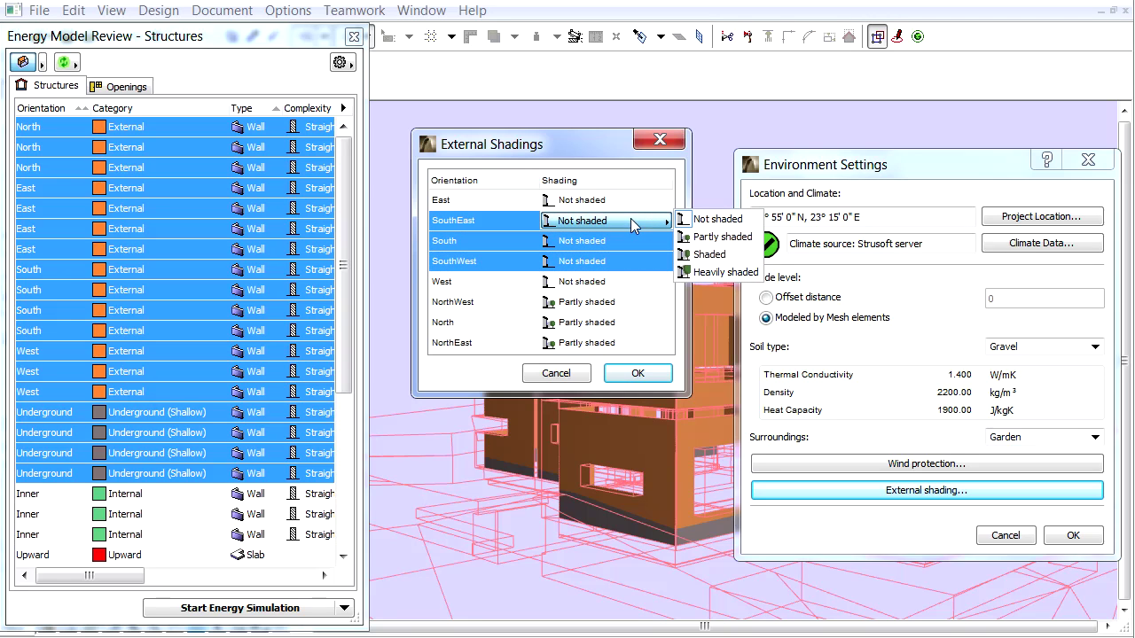
left_click(741, 256)
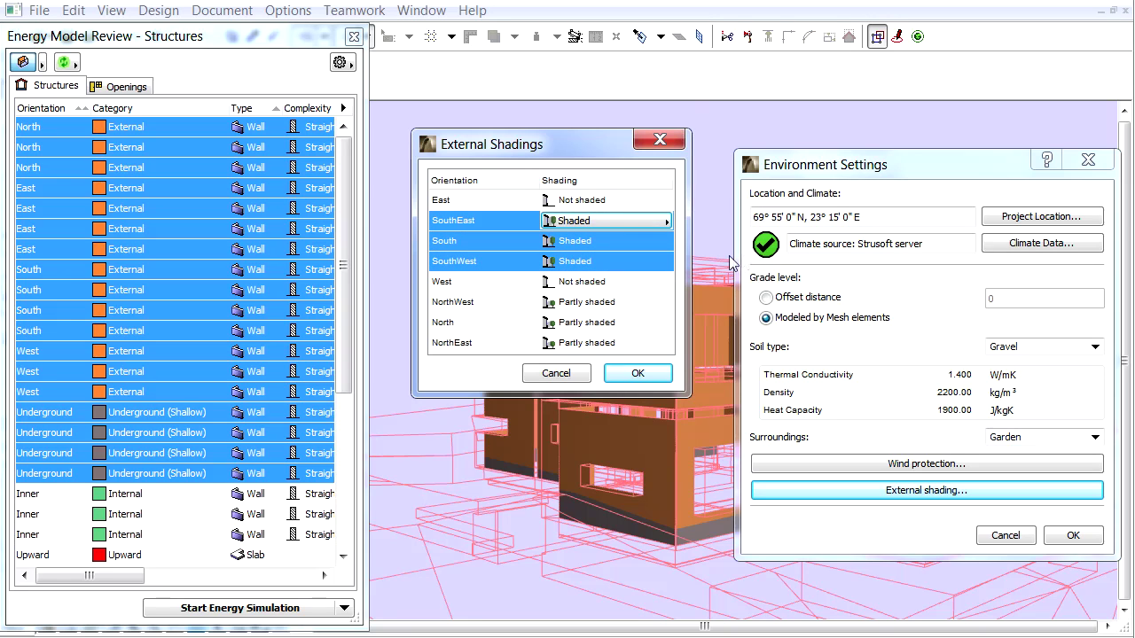
left_click(660, 374)
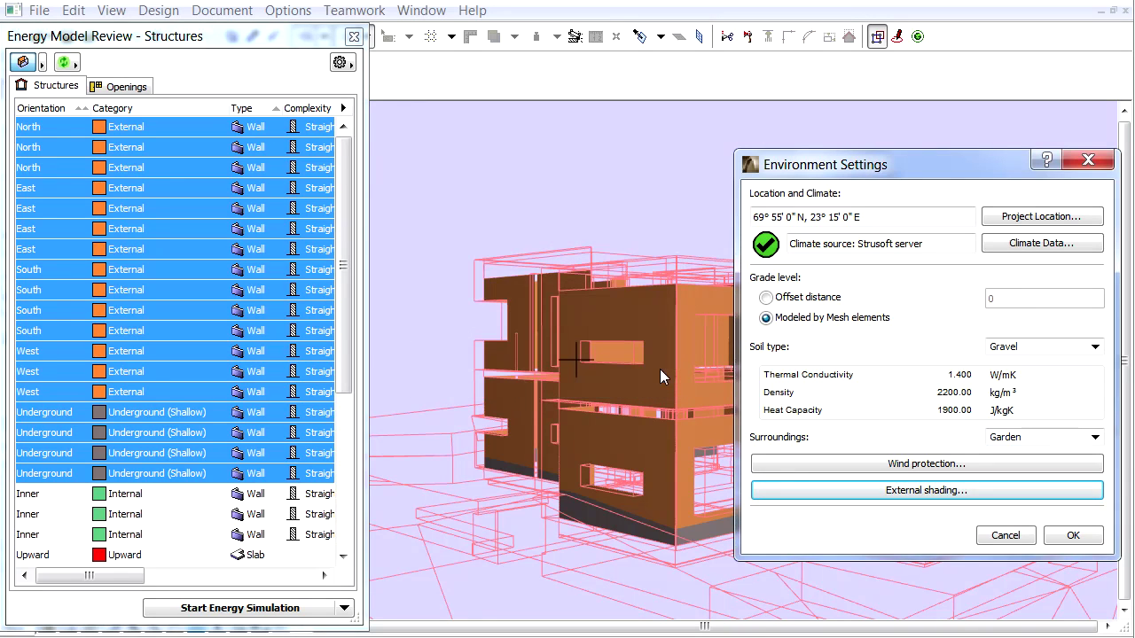